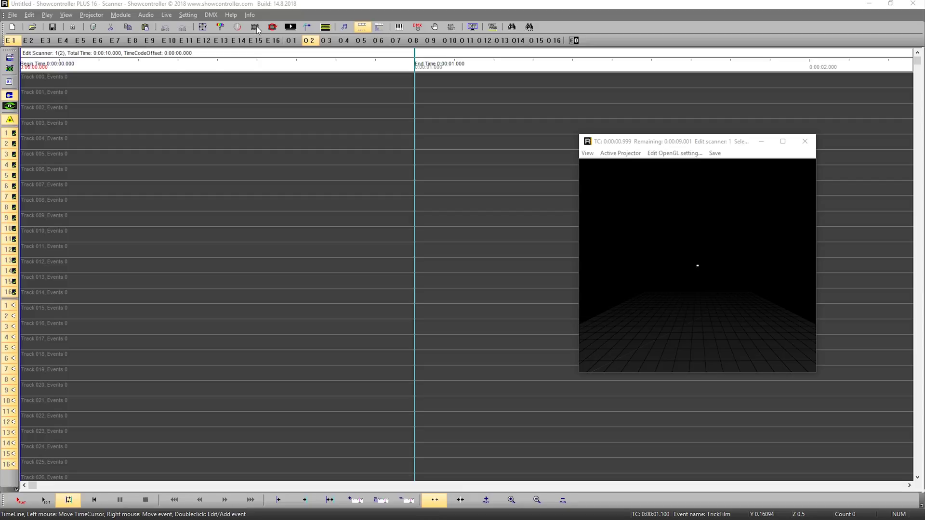
- Fit the scanner timeline to the show's 0–10 s length and reset the time cursor
left_click(256, 27)
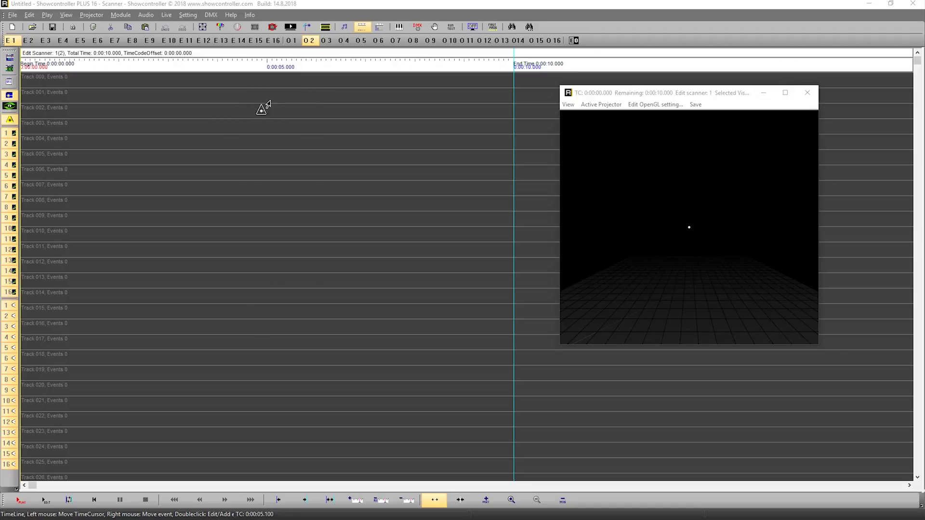
- Open the scanner settings and browse for a picture catalogue in the CAT folder
left_click(255, 27)
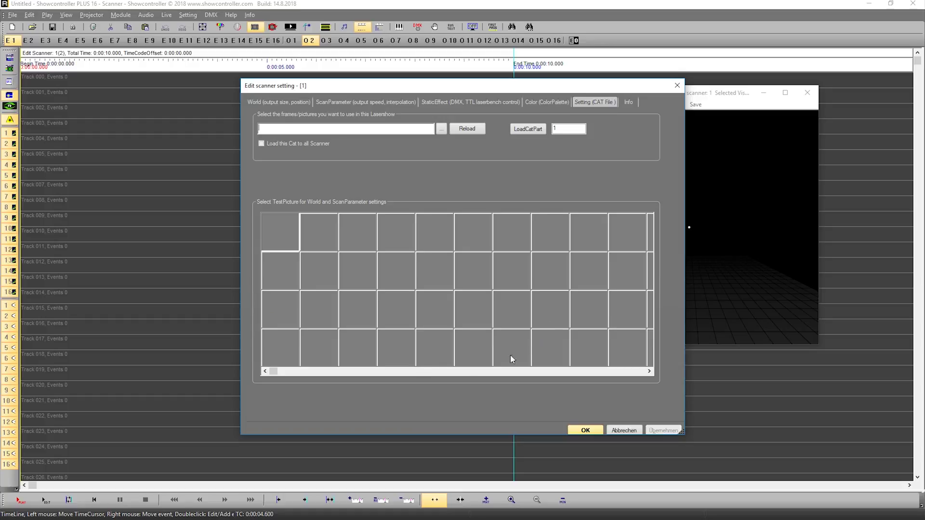
left_click(441, 131)
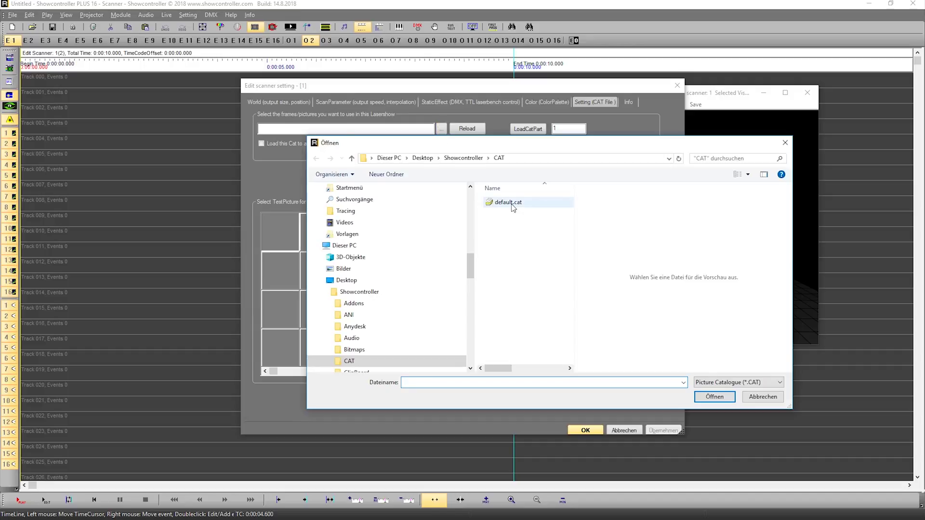
- Load default.cat as the scanner's picture catalogue, check the test-picture grid, and confirm the settings
left_click(507, 207)
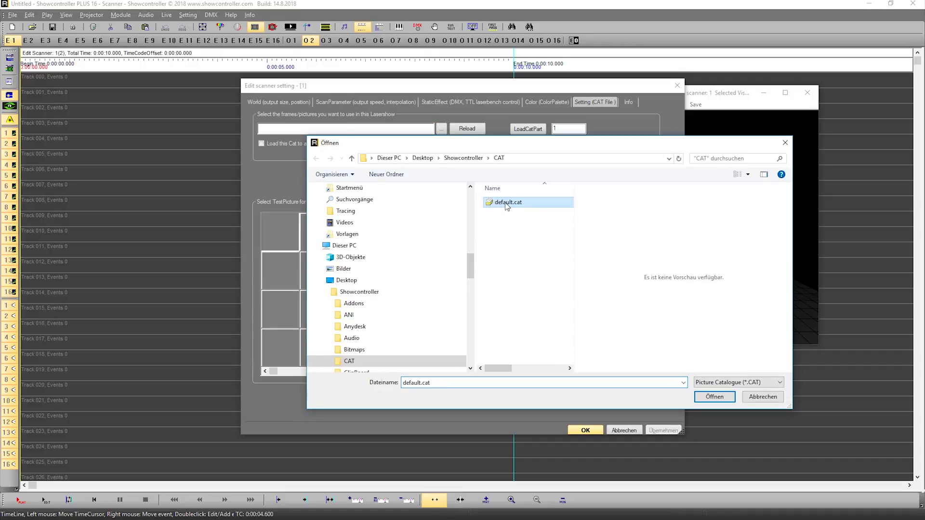
double_click(507, 206)
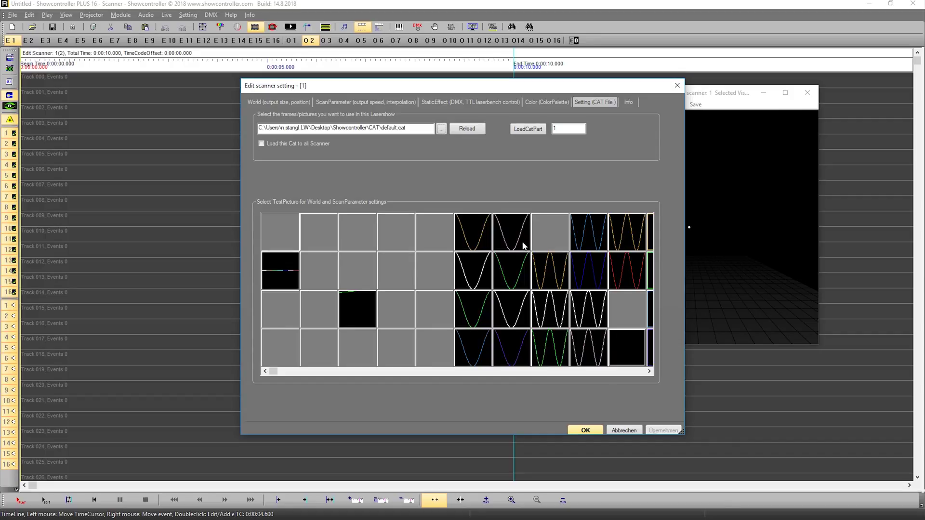
left_click(282, 373)
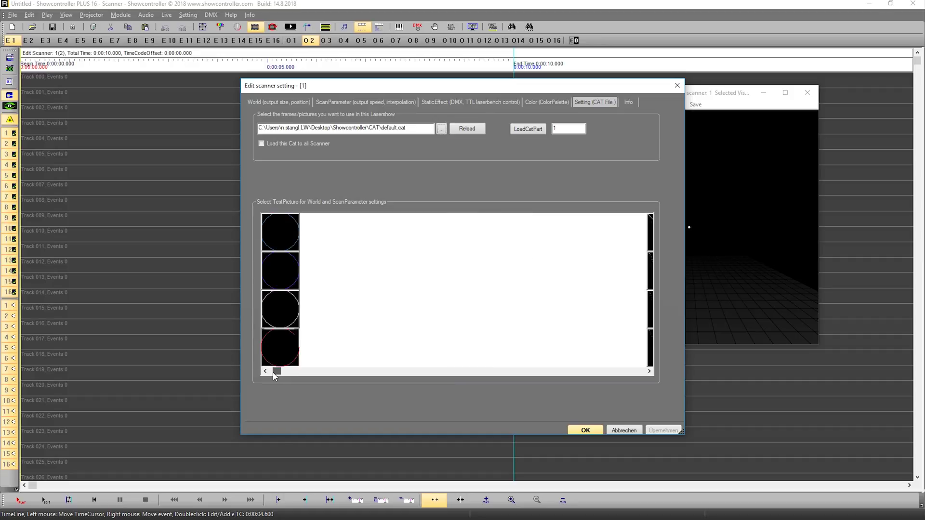
left_click_drag(273, 372, 256, 374)
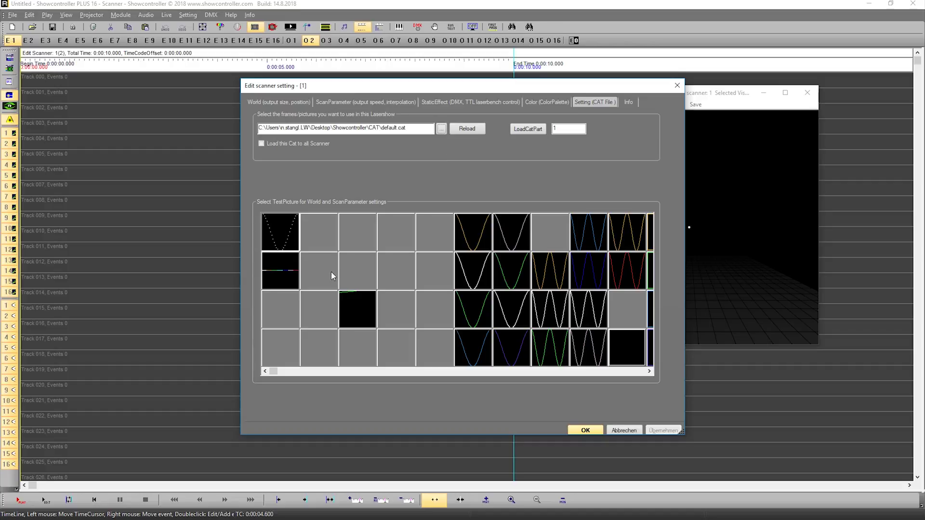
left_click(580, 431)
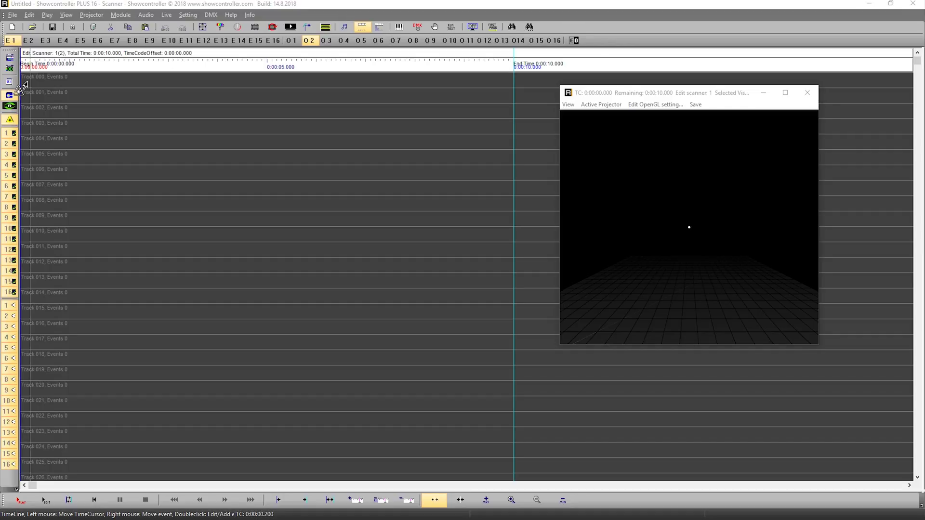
- Insert a TrickFilm event on Track 000 spanning from 0 to 10 seconds
double_click(31, 83)
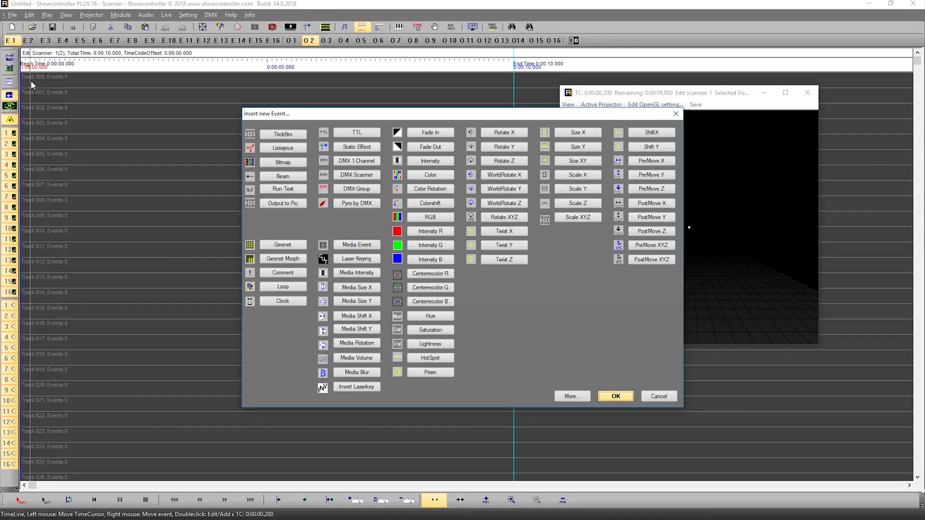
double_click(289, 134)
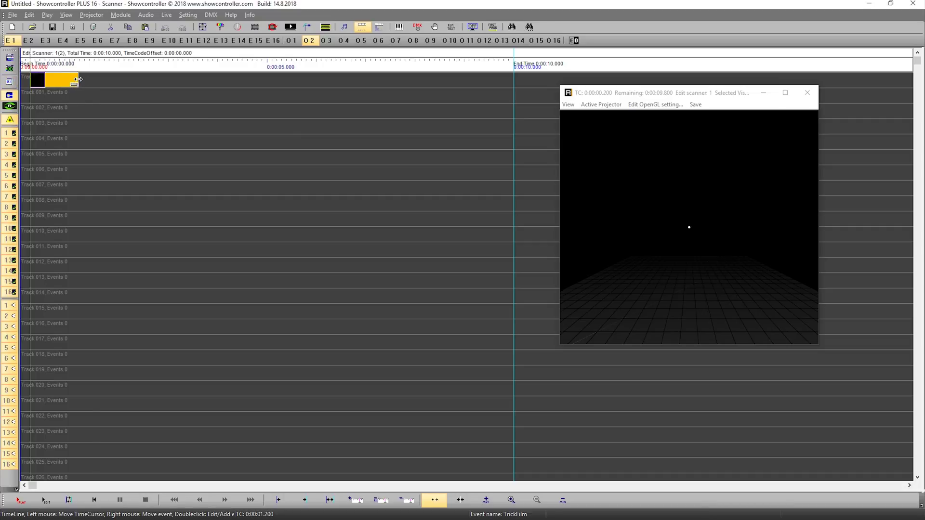
left_click_drag(80, 80, 512, 77)
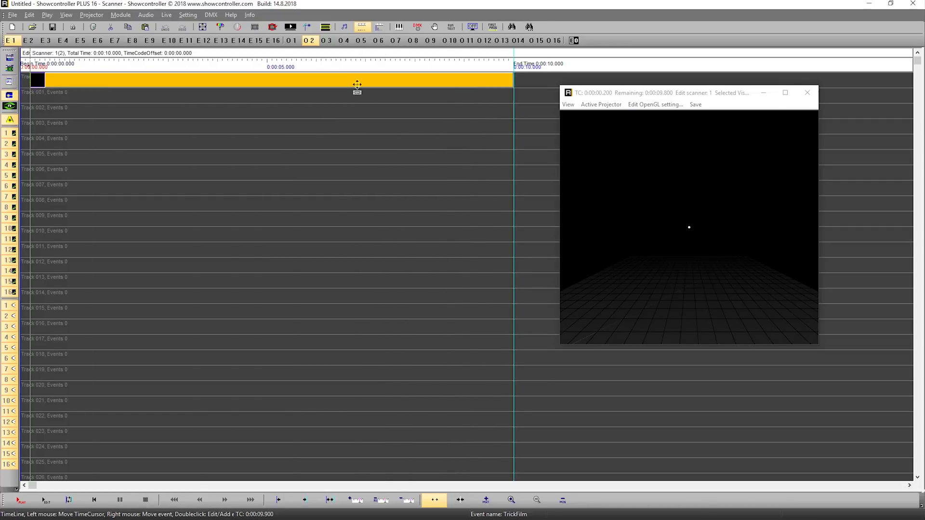
left_click_drag(31, 80, 28, 80)
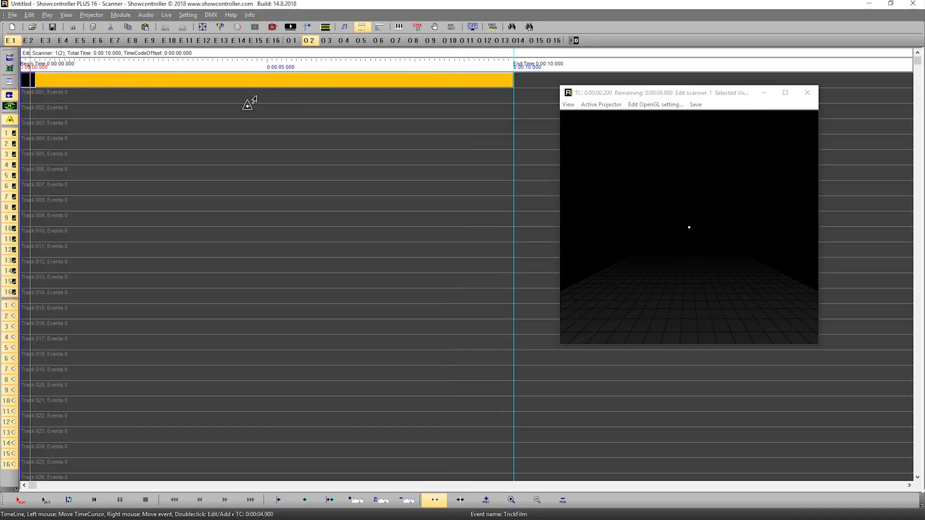
- Set both the begin and end picture of the TrickFilm event to catalogue picture 30
double_click(176, 79)
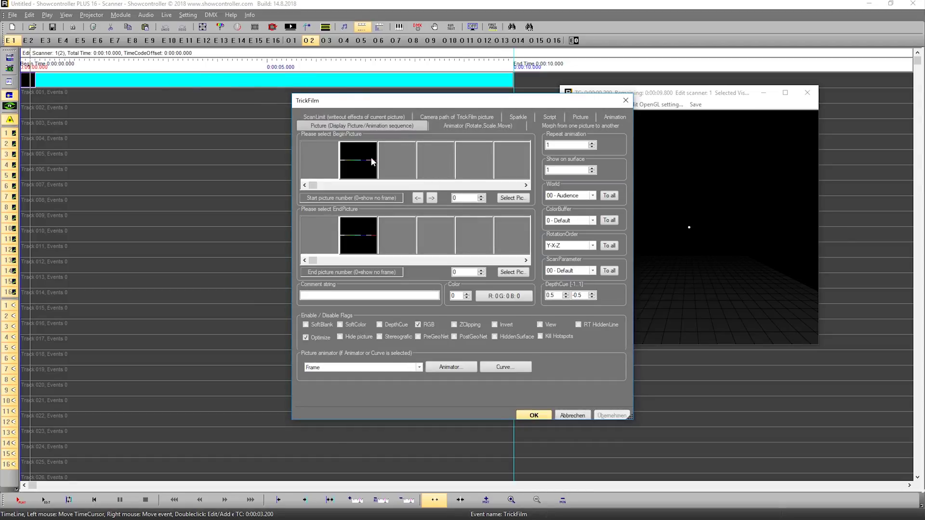
left_click(354, 185)
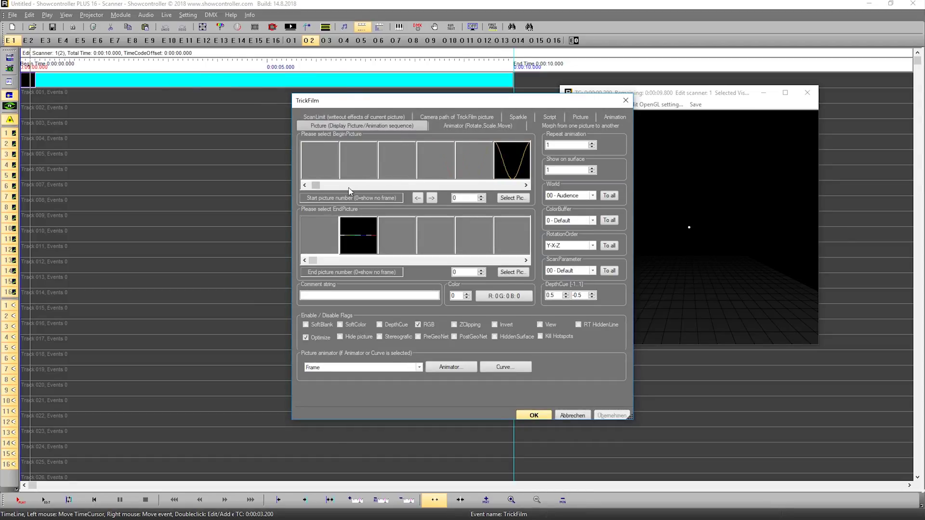
left_click(348, 186)
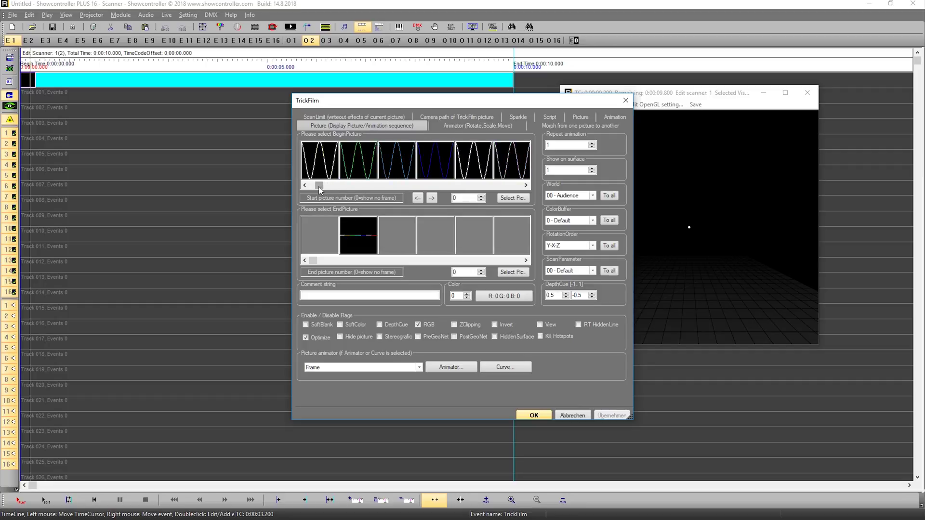
left_click_drag(318, 186, 294, 188)
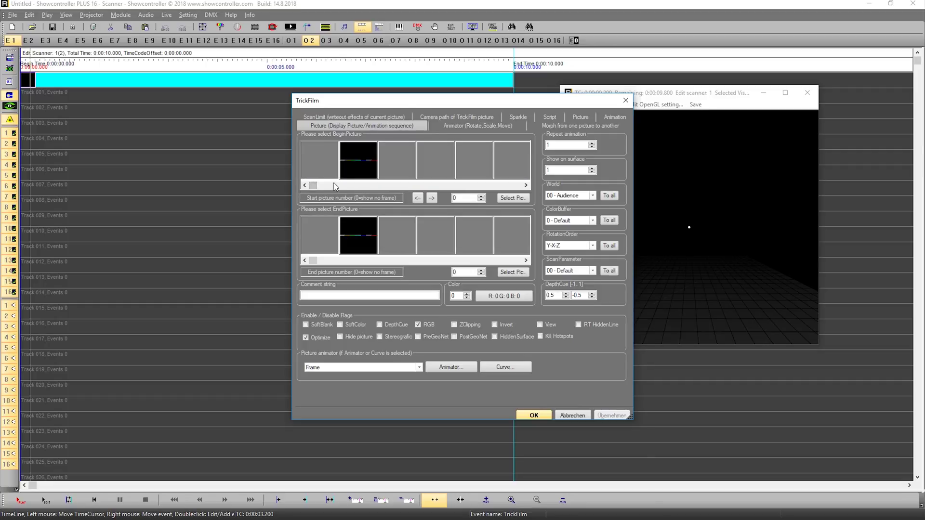
left_click(350, 188)
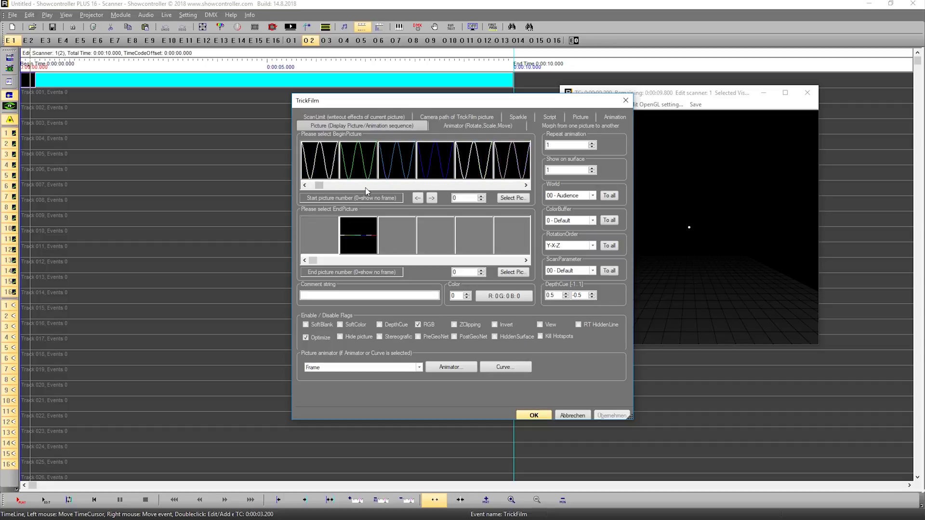
left_click(327, 169)
left_click(457, 199)
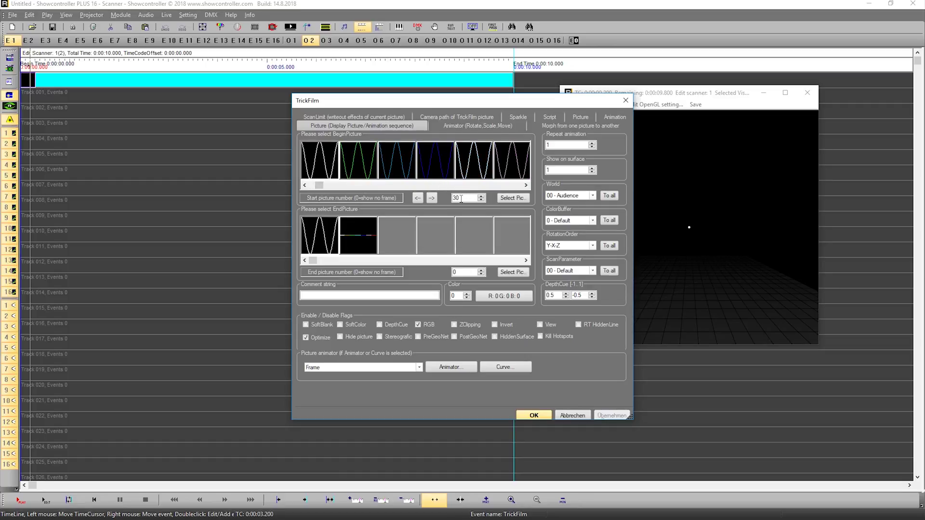
key("Tab")
type("30")
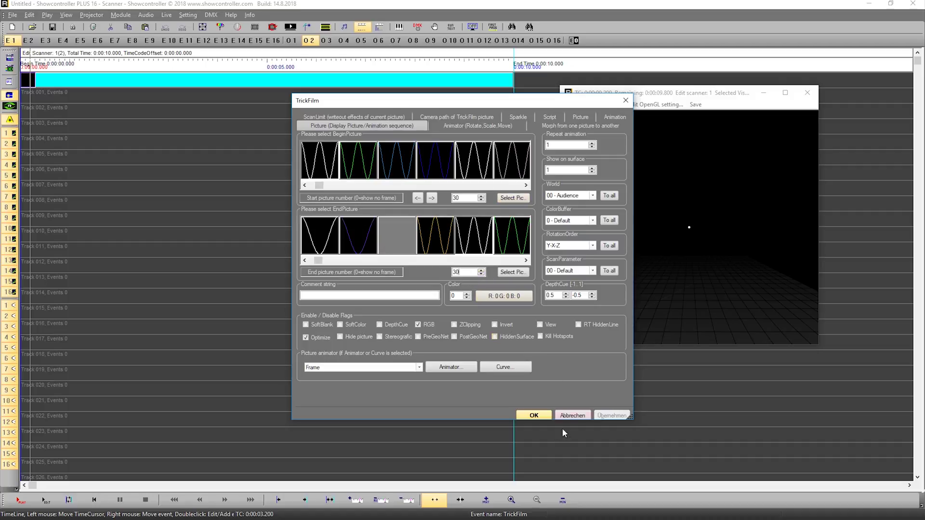
left_click(533, 417)
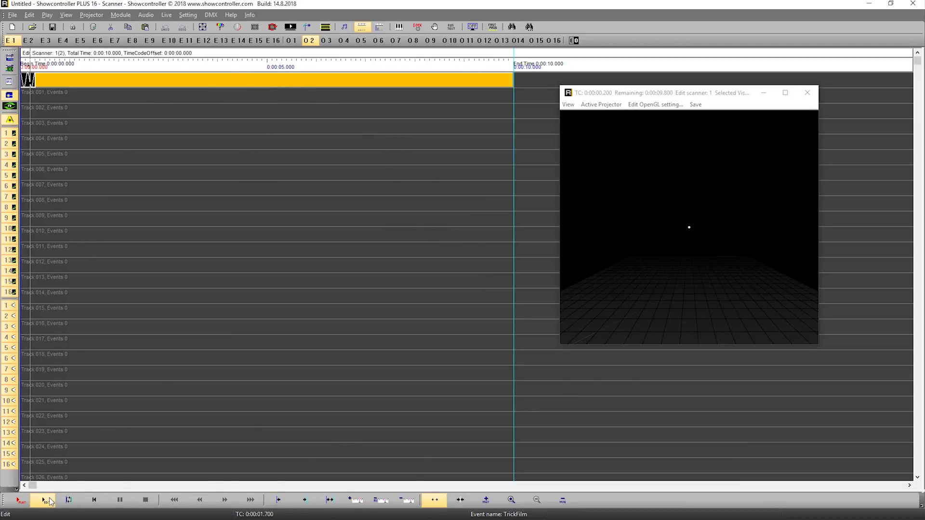
- Preview the show, then change the TrickFilm event's end picture to catalogue picture 33
left_click(48, 501)
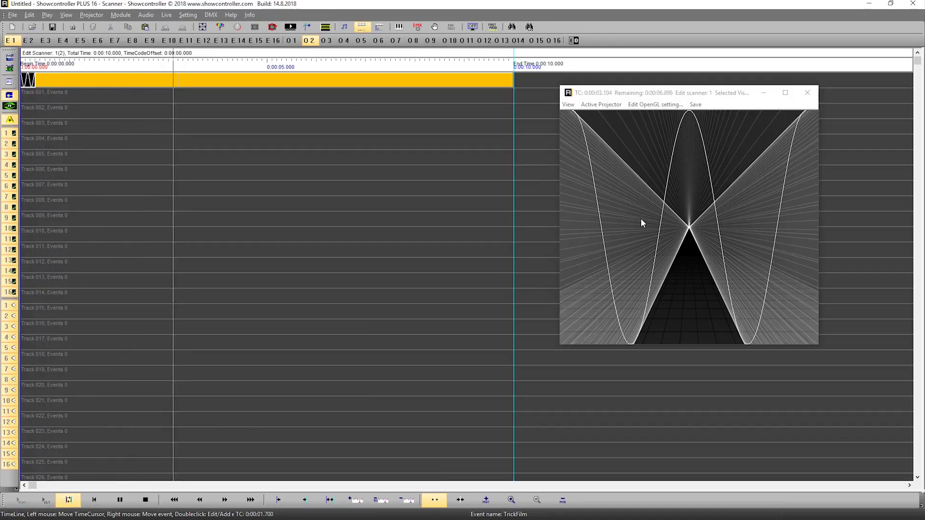
left_click(151, 79)
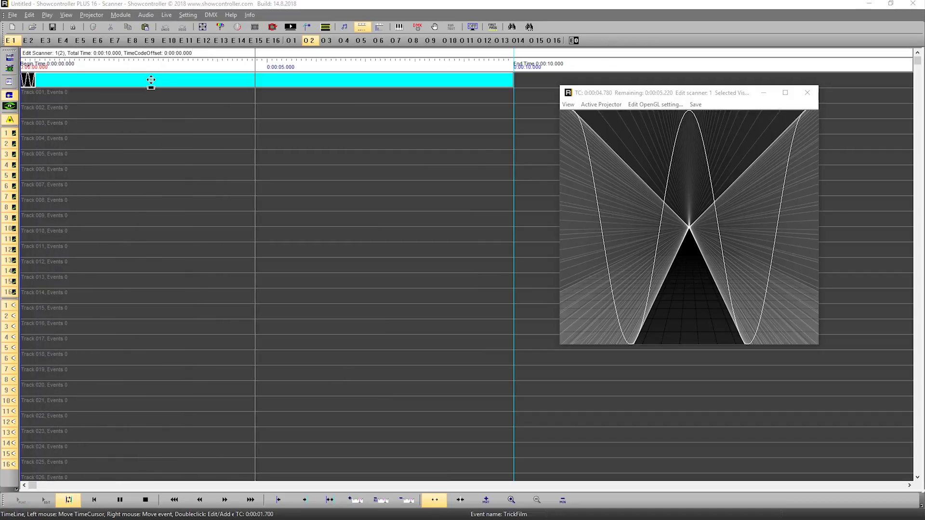
double_click(151, 81)
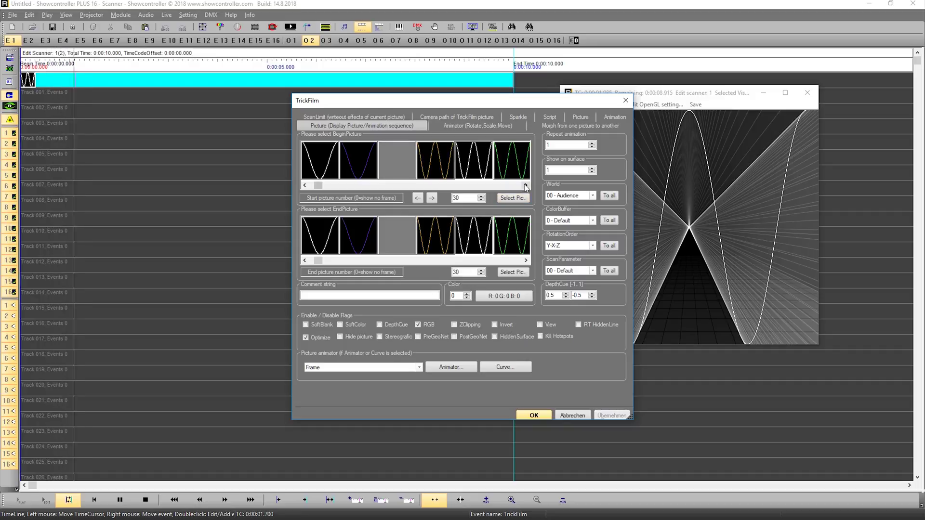
left_click(526, 260)
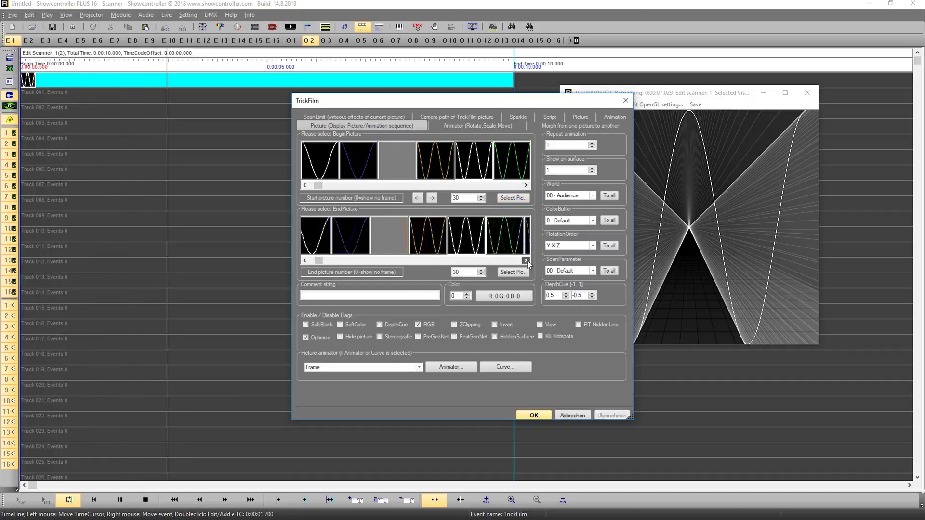
left_click(526, 260)
left_click(526, 260)
left_click(525, 260)
left_click(526, 260)
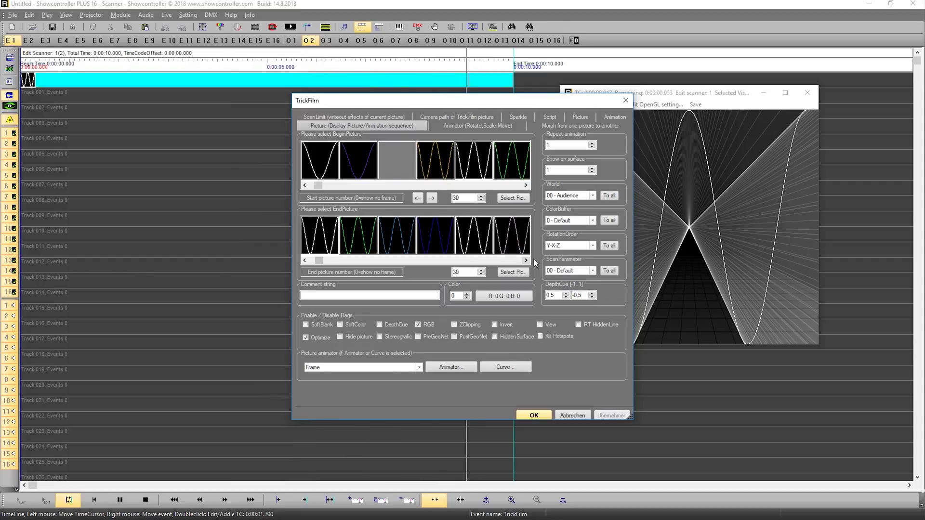
left_click(440, 239)
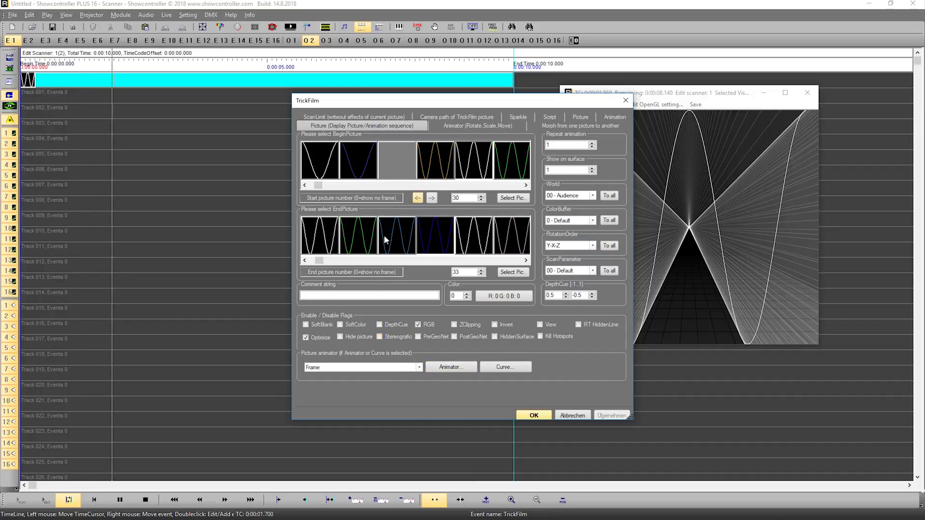
left_click(540, 414)
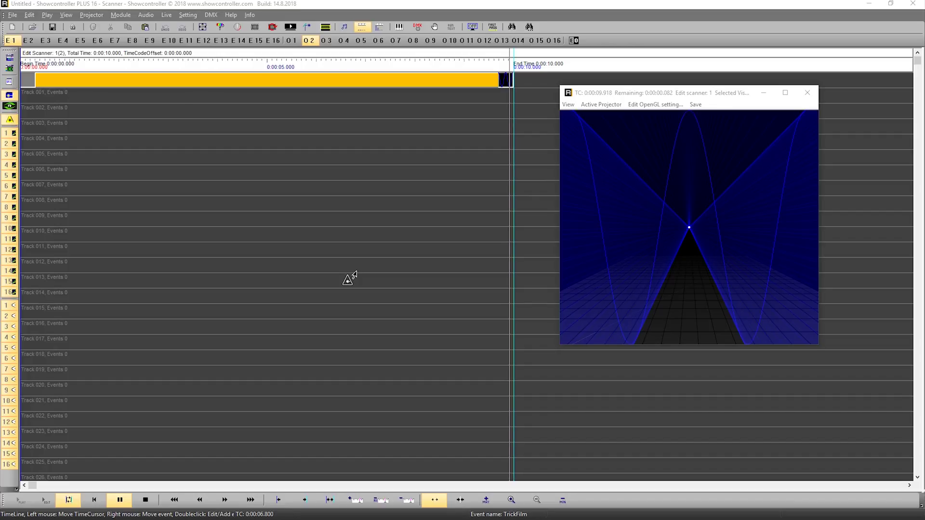
- Change the TrickFilm event's start picture to number 328
left_click(219, 81)
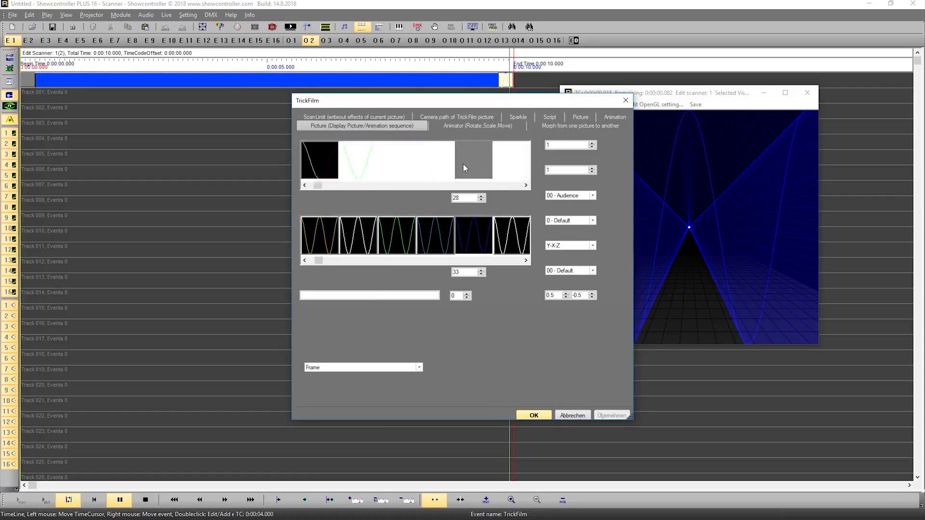
left_click_drag(318, 185, 379, 192)
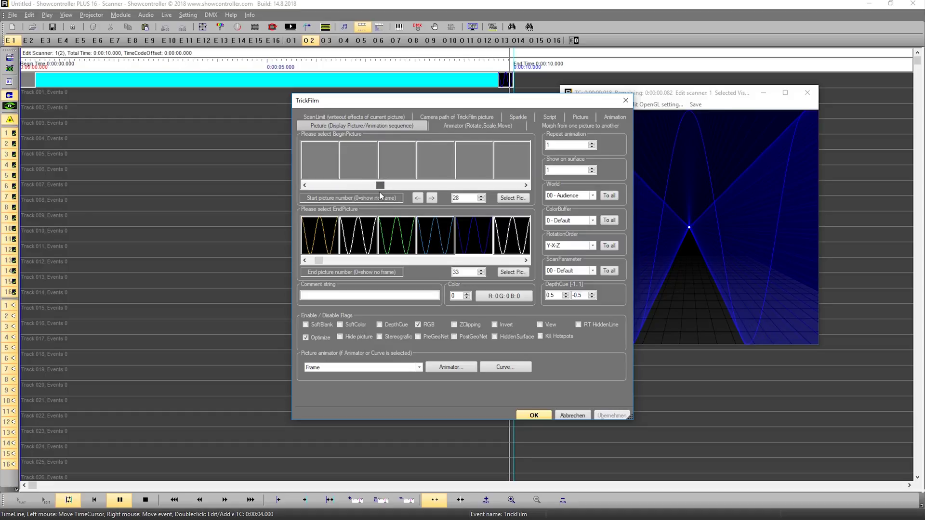
left_click(325, 175)
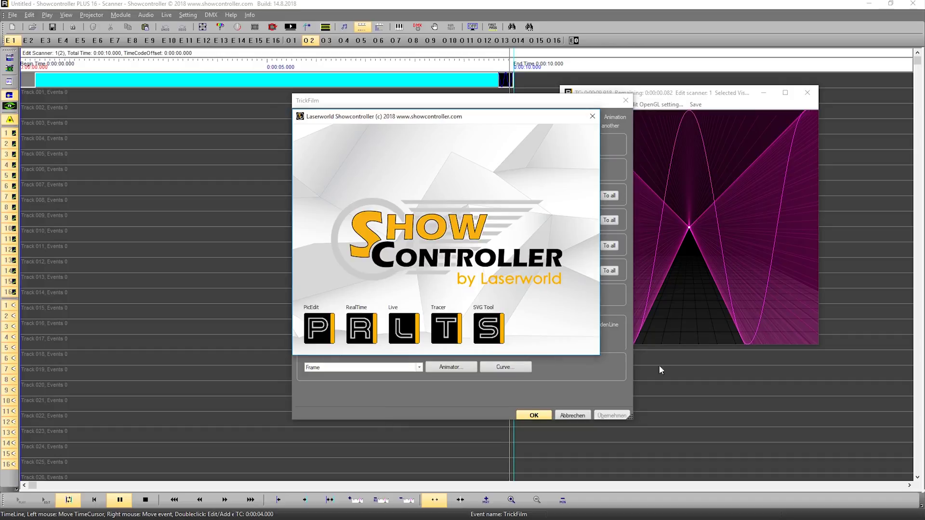
- Draw a large white square frame in PicEdit and send it to the temporary picture buffer
left_click(328, 328)
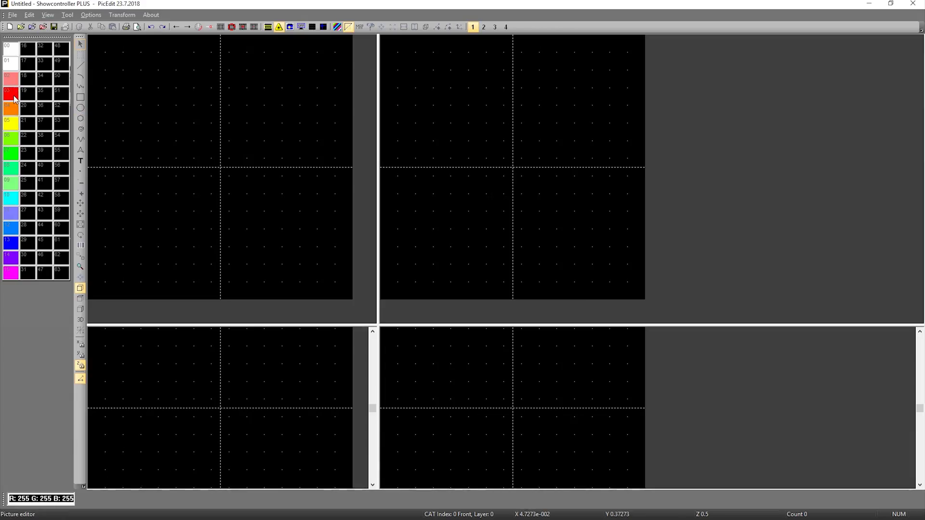
left_click(81, 97)
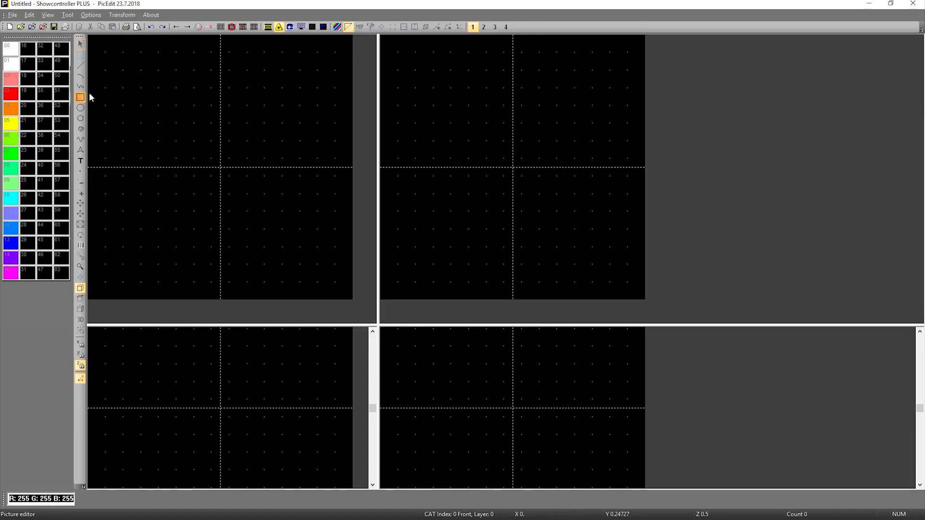
left_click_drag(106, 54, 335, 283)
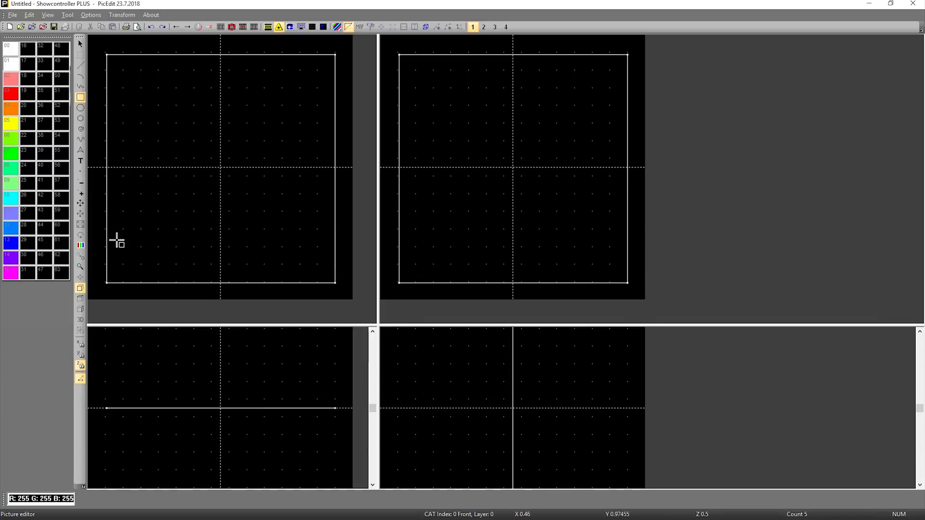
left_click(188, 28)
left_click(869, 4)
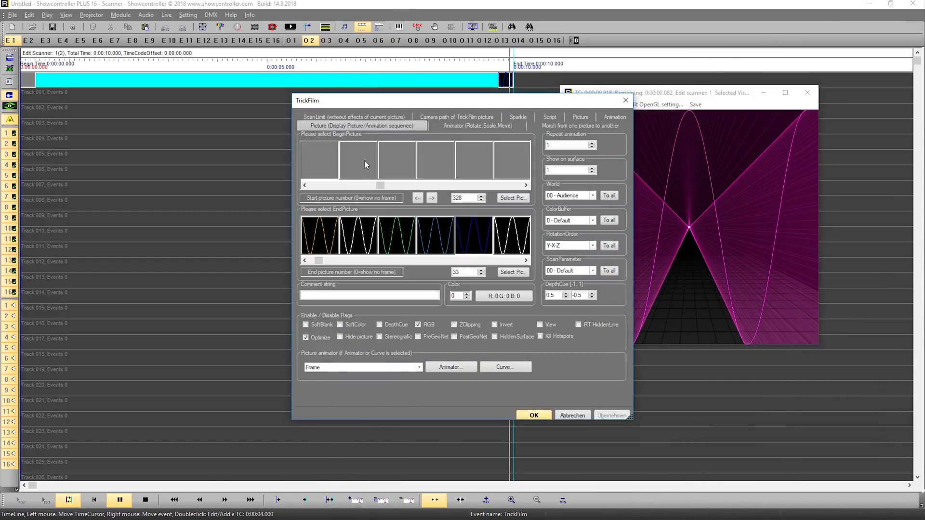
- Load the buffered square picture as the TrickFilm event's begin picture
left_click(417, 200)
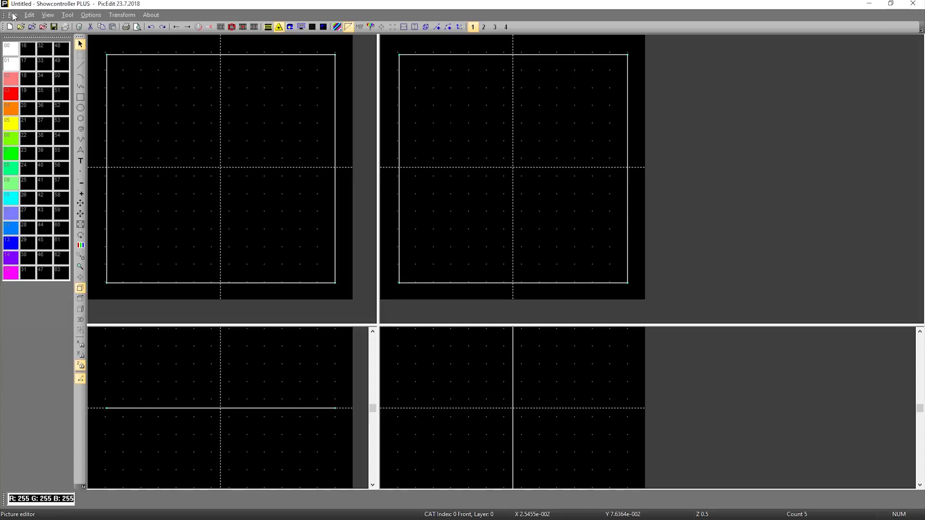
- Open the default.cat catalogue in PicEdit
left_click(13, 16)
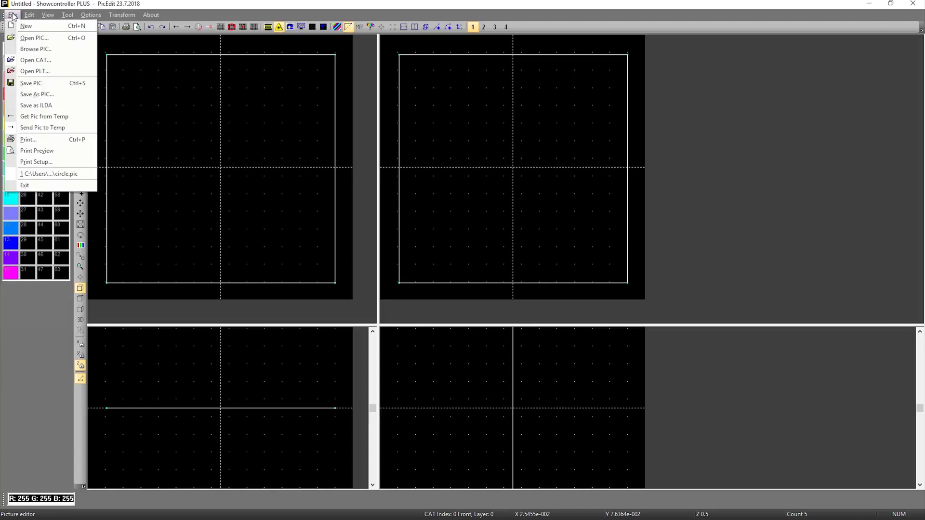
left_click(30, 61)
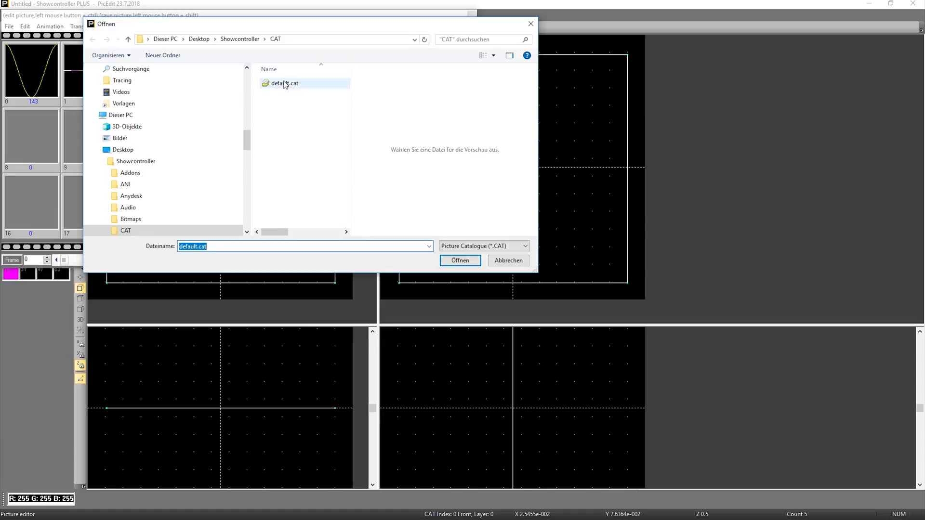
double_click(284, 83)
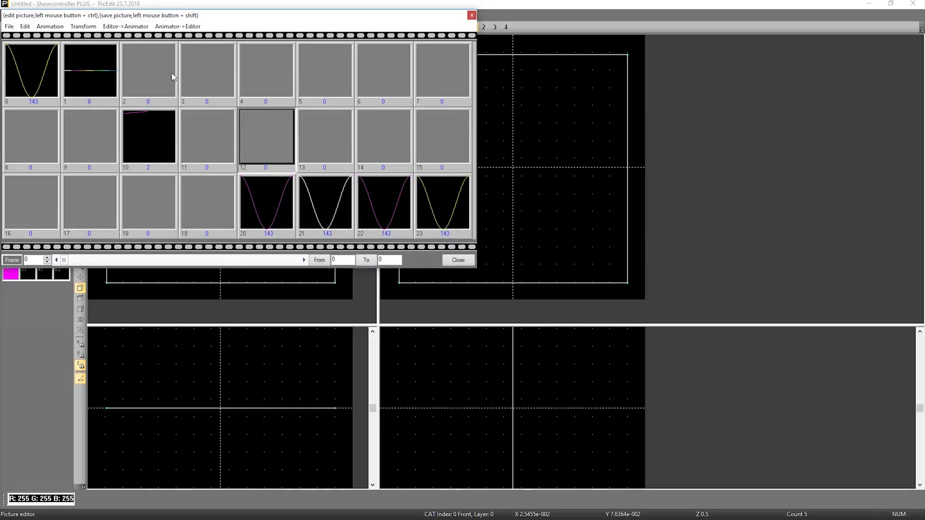
- Browse catalogue frames 2, 3, 4, 8, 9, 11, 12 and 19 in the filmstrip
left_click(146, 71)
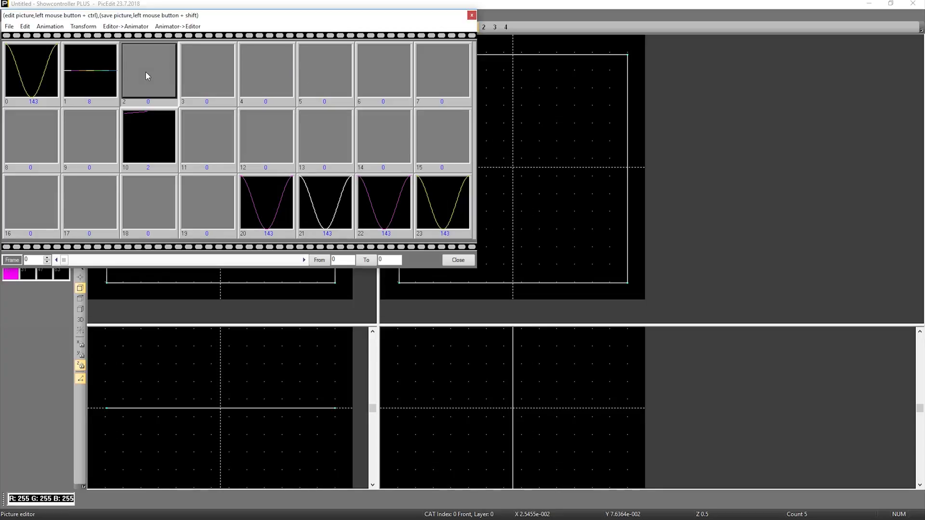
left_click(194, 79)
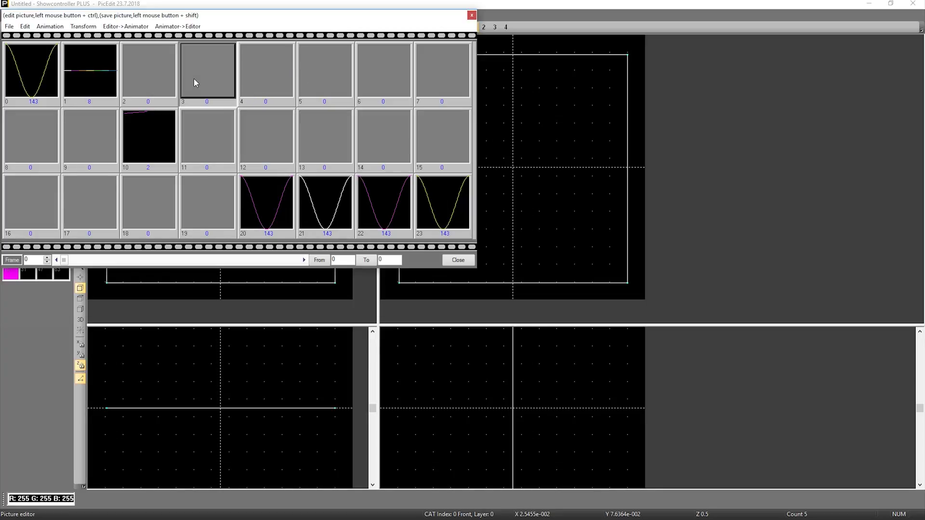
left_click(259, 82)
left_click(204, 70)
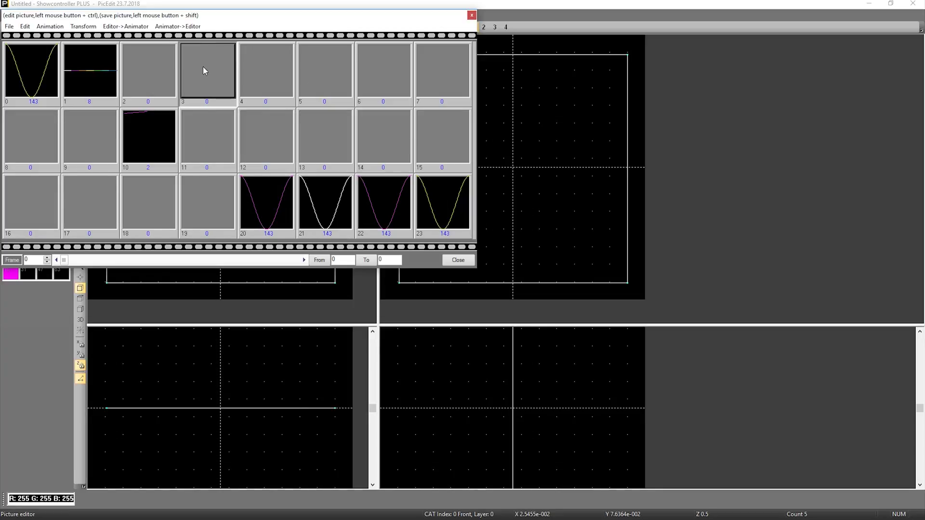
left_click(266, 68)
left_click(137, 62)
left_click(71, 131)
left_click(43, 135)
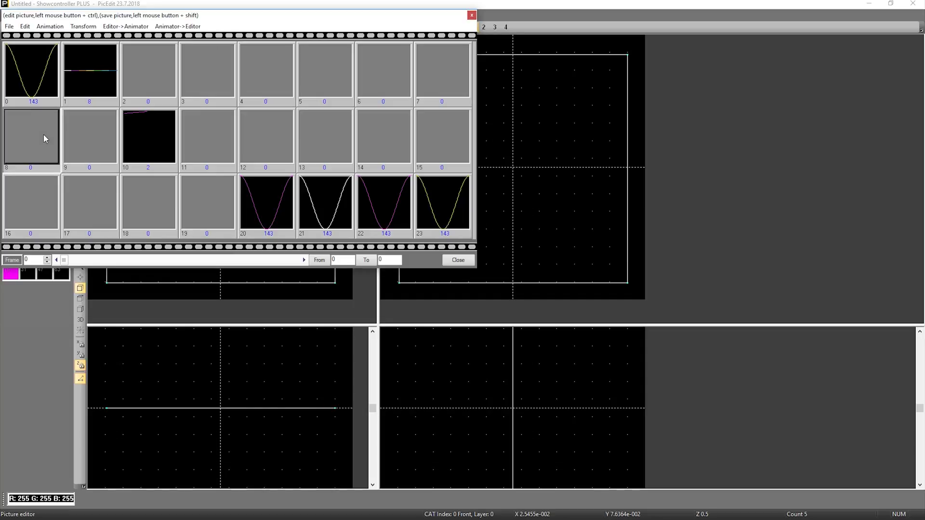
left_click(216, 140)
left_click(243, 144)
left_click(195, 188)
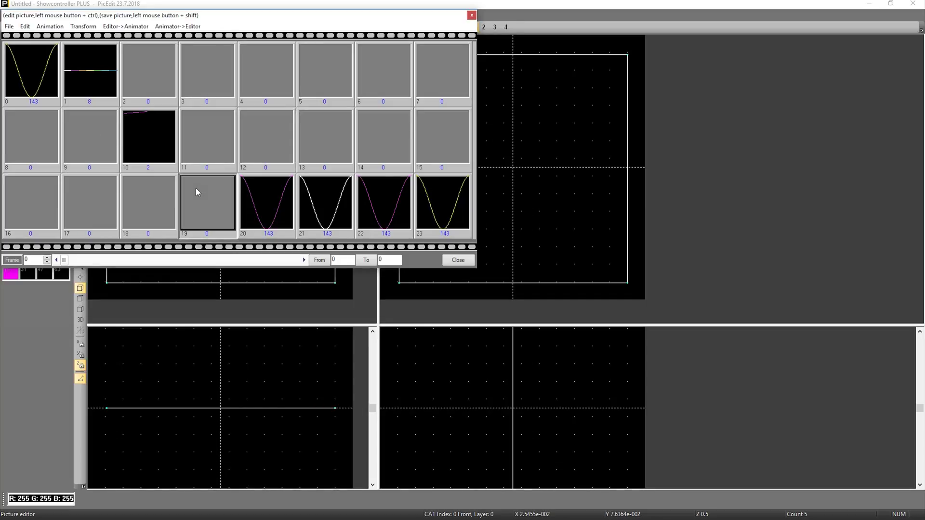